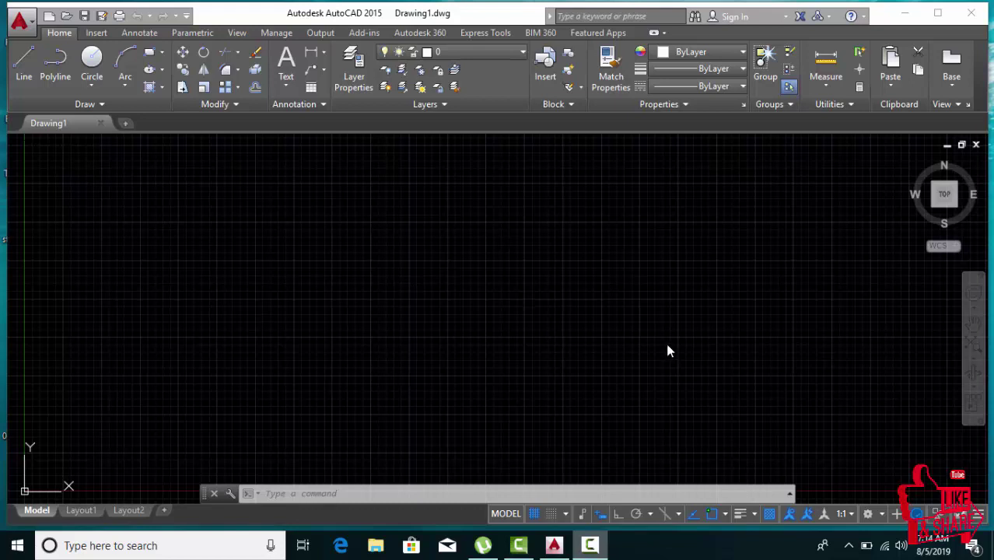
Step: Switch the workspace from the status-bar gear to 3D Modeling
left_click(884, 514)
left_click(898, 424)
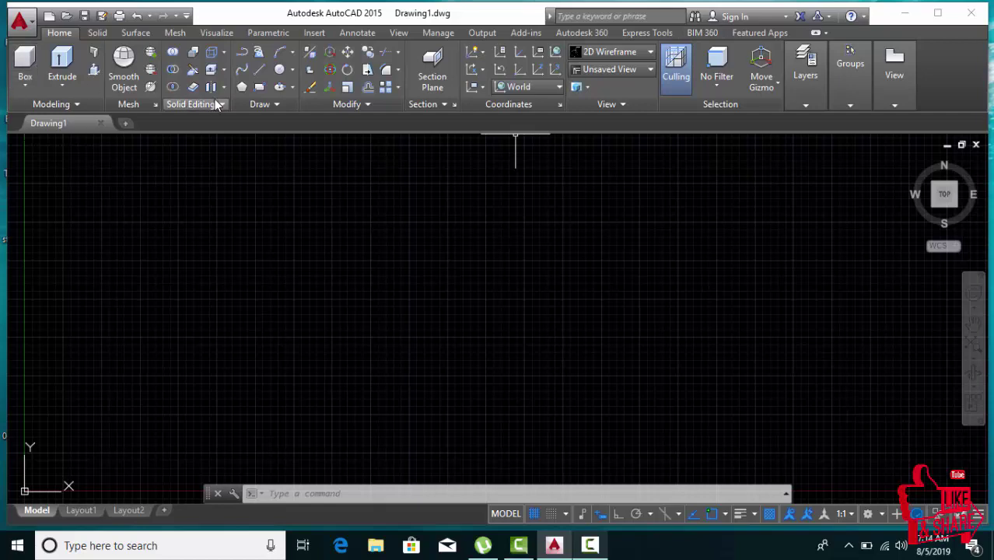
scroll(306, 207, "down", 2)
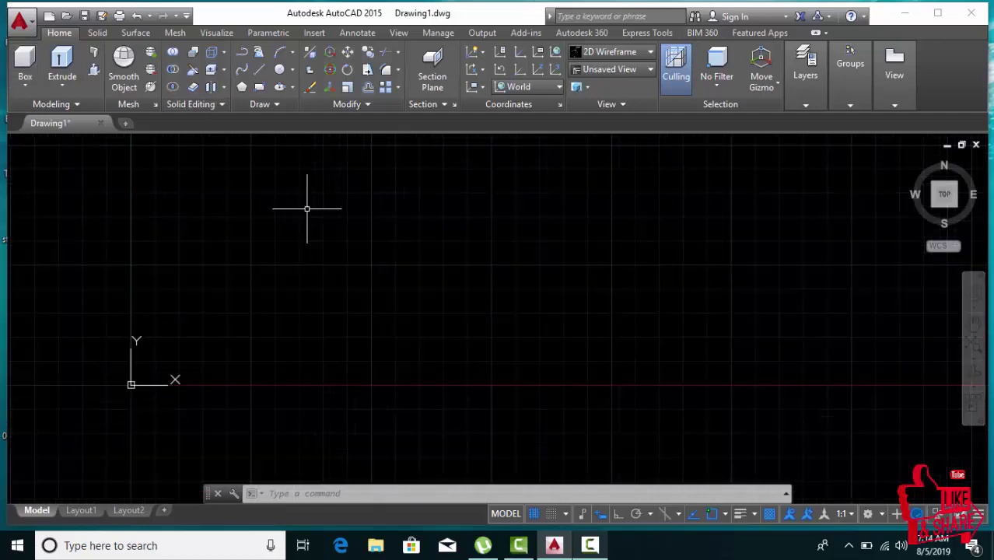
scroll(340, 203, "down", 1)
scroll(373, 187, "up", 2)
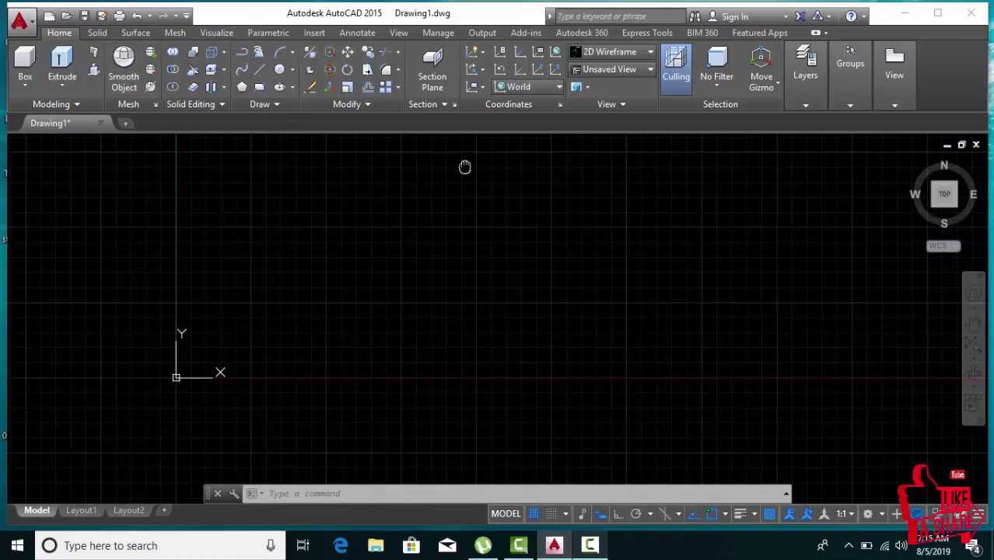
middle_click_drag(466, 167, 372, 208)
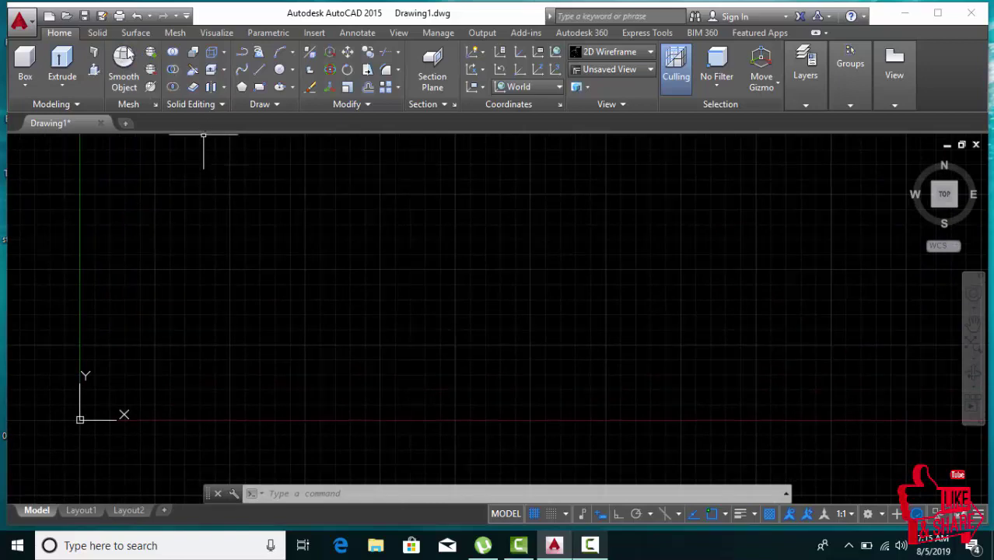
left_click(206, 34)
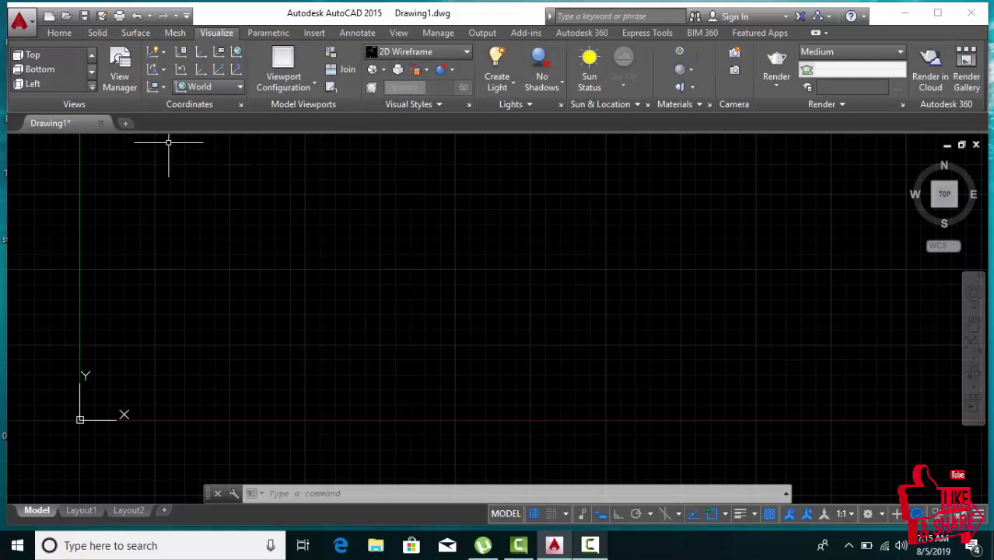
middle_click_drag(387, 202, 369, 263)
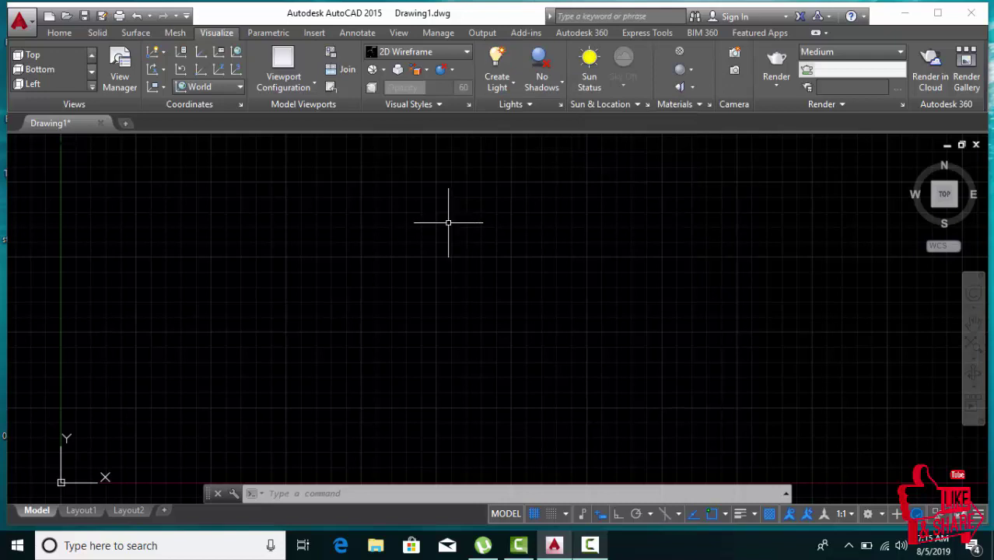
scroll(448, 221, "down", 2)
scroll(453, 211, "up", 1)
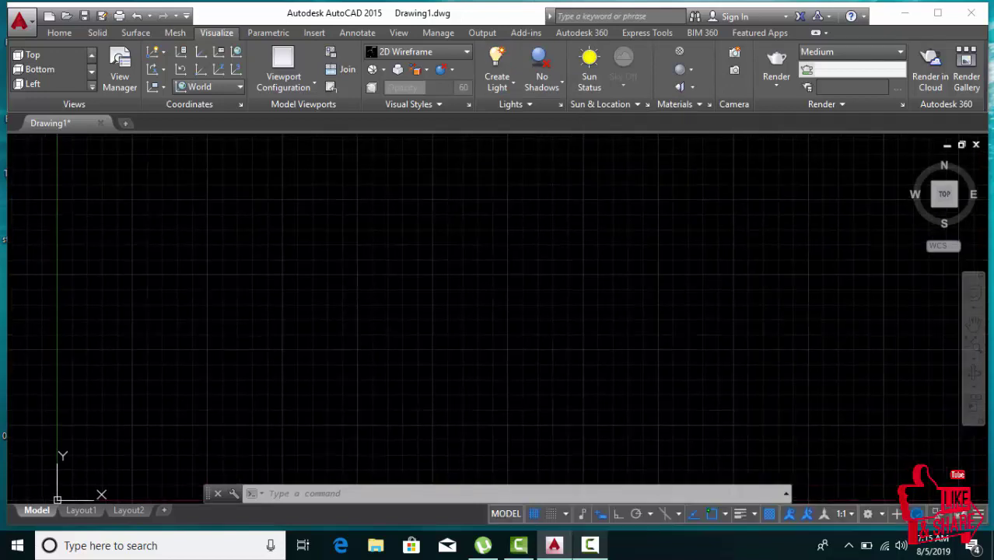
left_click(398, 35)
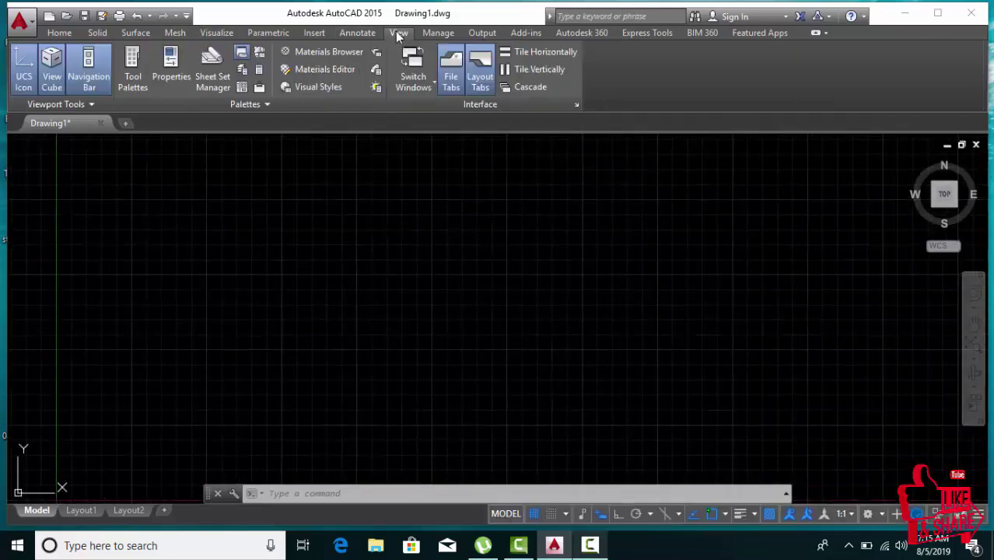
left_click(316, 34)
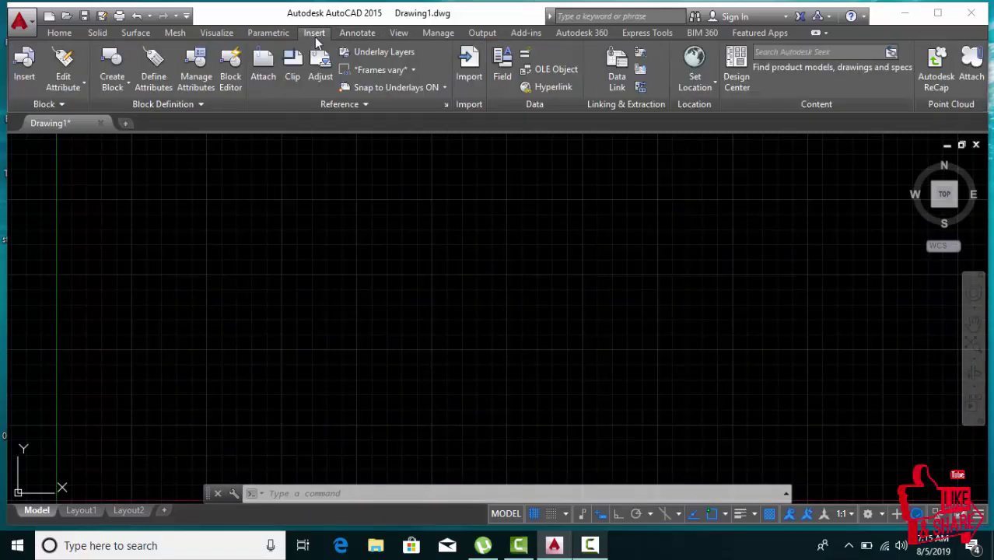
left_click(57, 35)
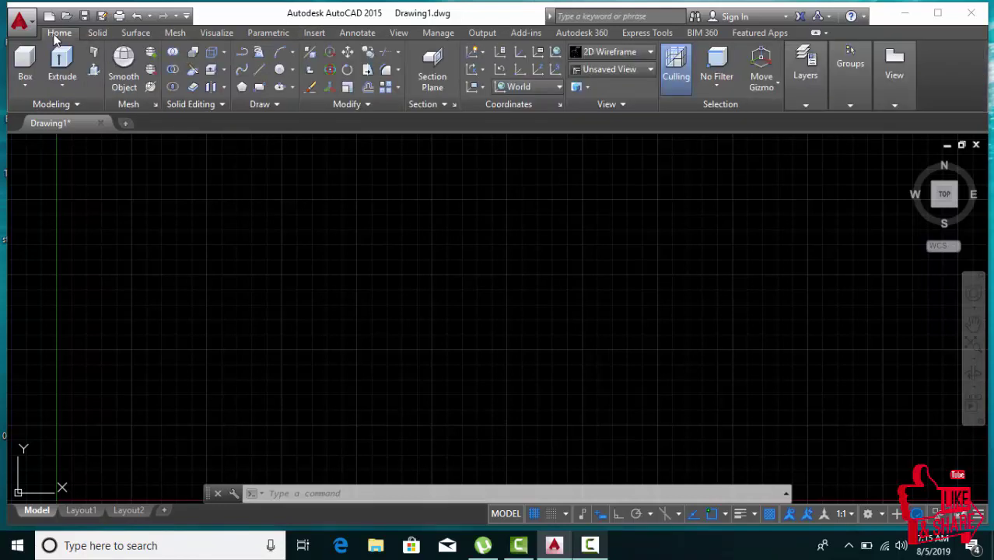
Step: Turn on the classic menu bar from the Quick Access Toolbar and open the View menu
left_click(186, 16)
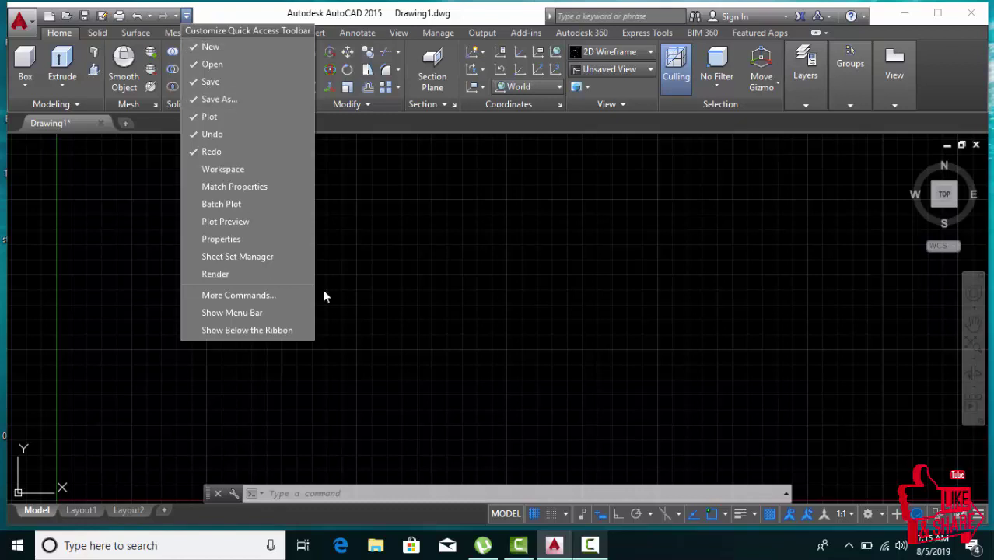
left_click(246, 315)
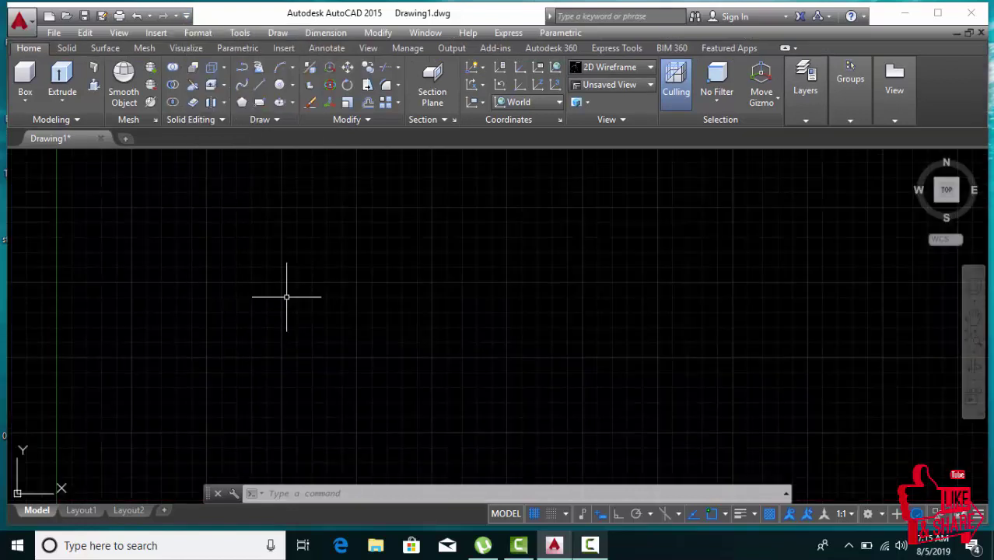
left_click(119, 32)
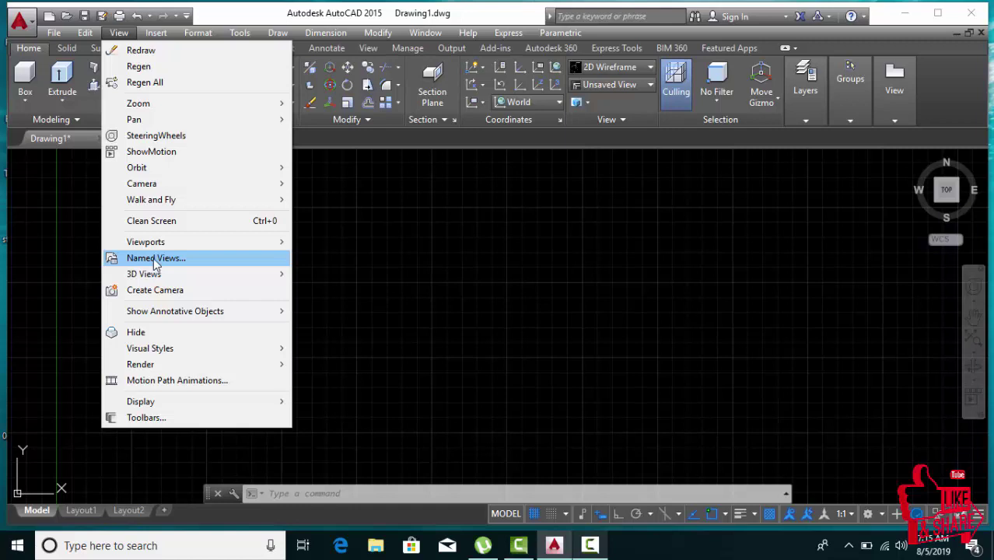
Step: In Named Views, define a new view named 'xyz' with a Sun & Sky background
left_click(154, 259)
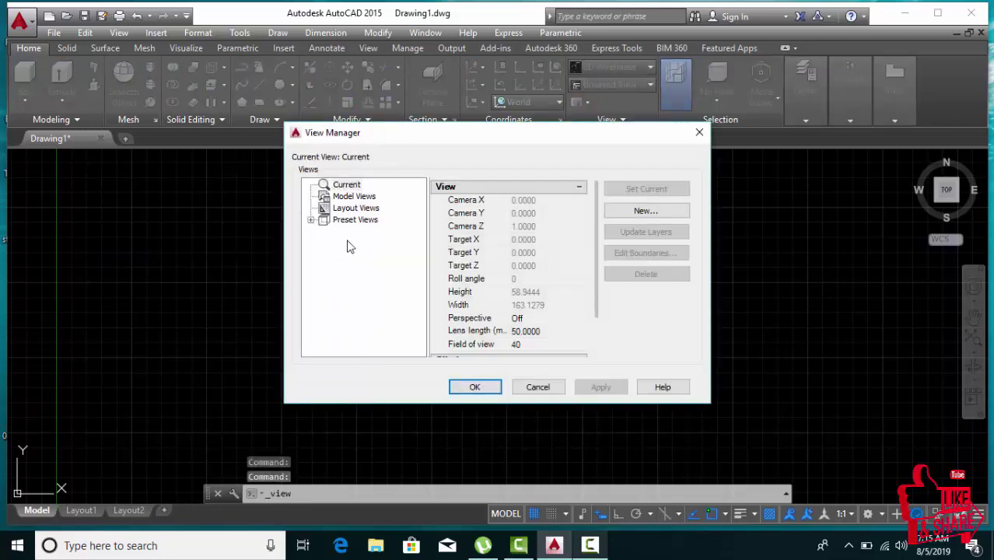
left_click(639, 213)
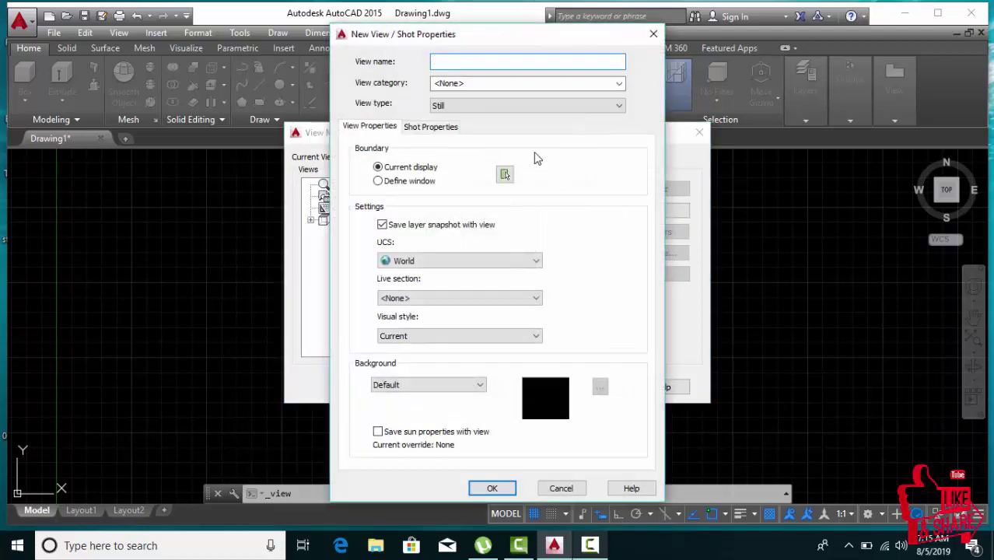
type("xyz")
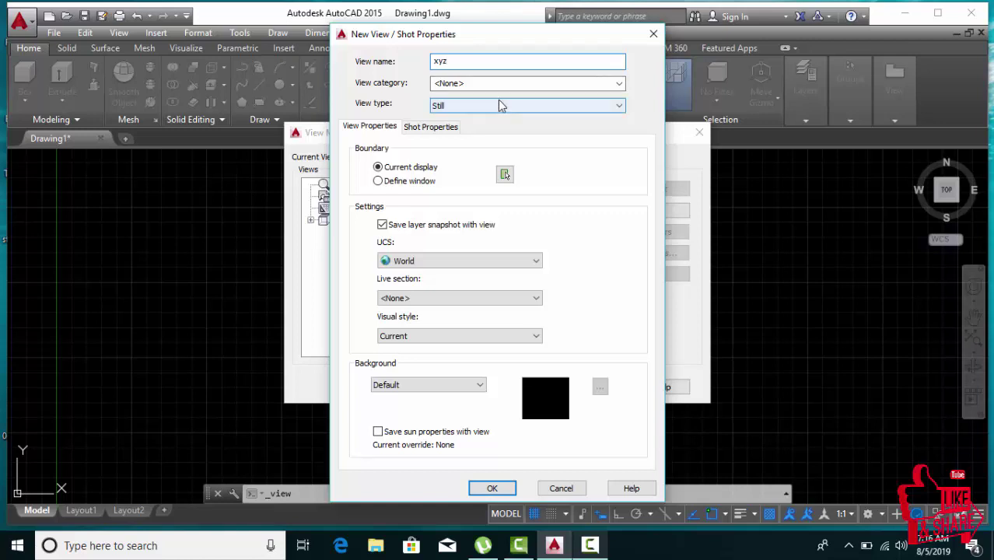
left_click(455, 385)
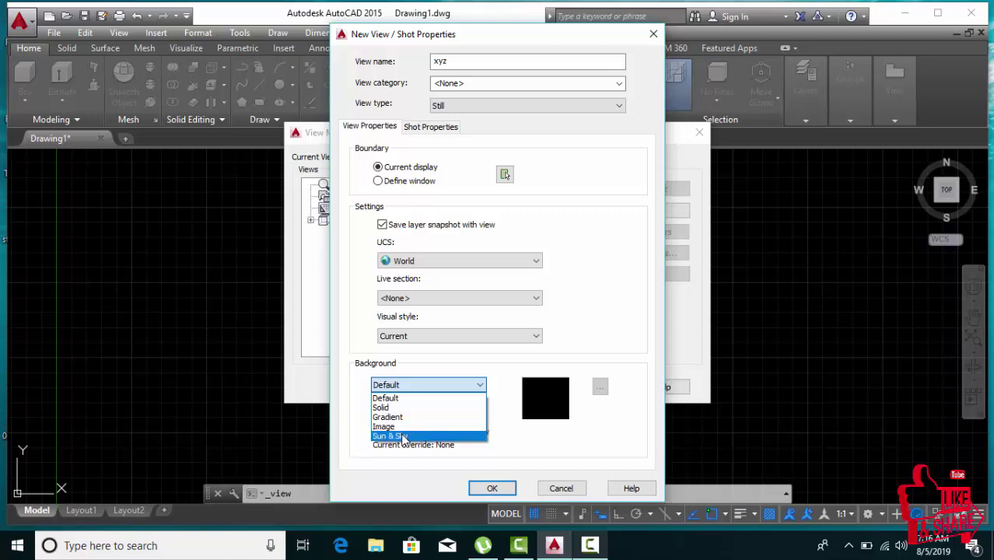
left_click(403, 437)
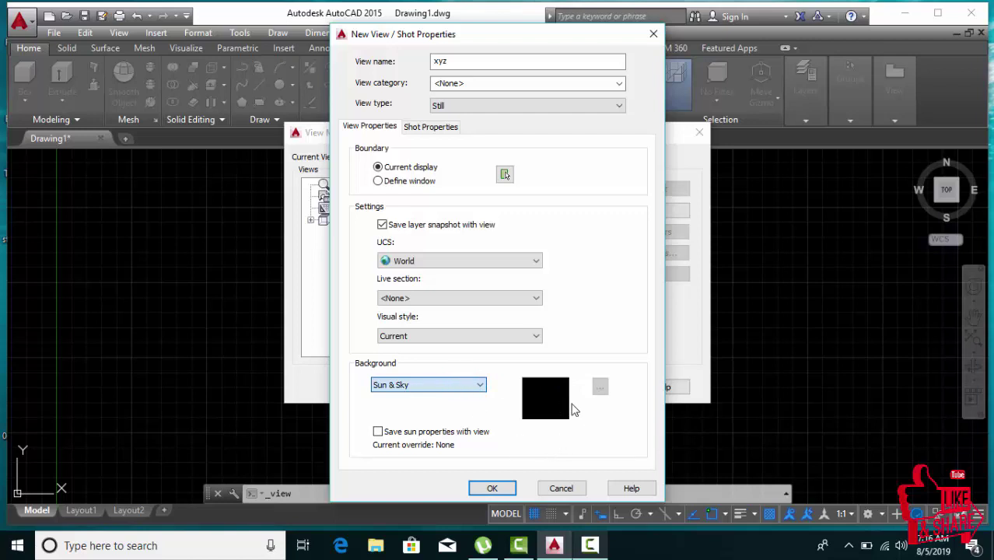
Step: Check the Sun & Sky settings, then change the view's background type to Image
left_click(599, 393)
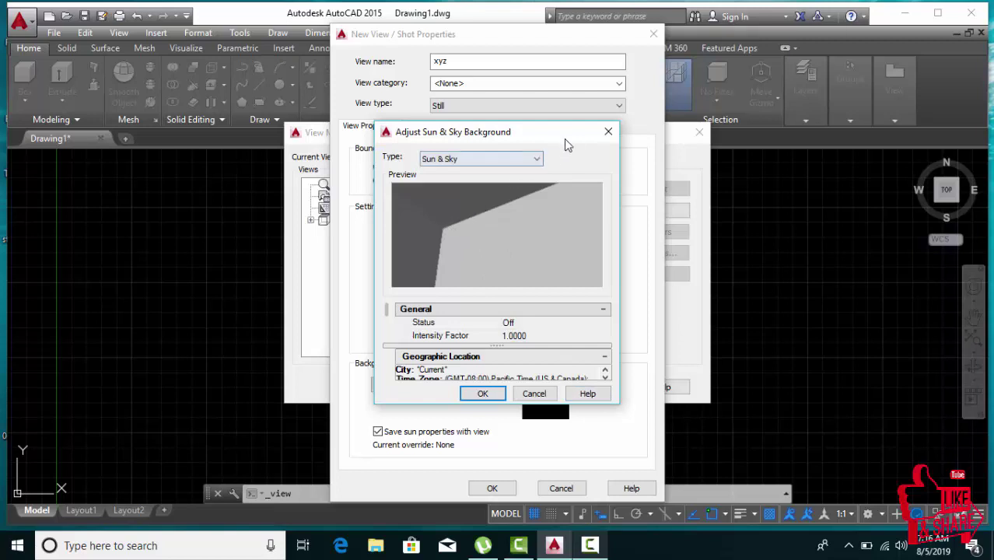
left_click(607, 134)
left_click(428, 384)
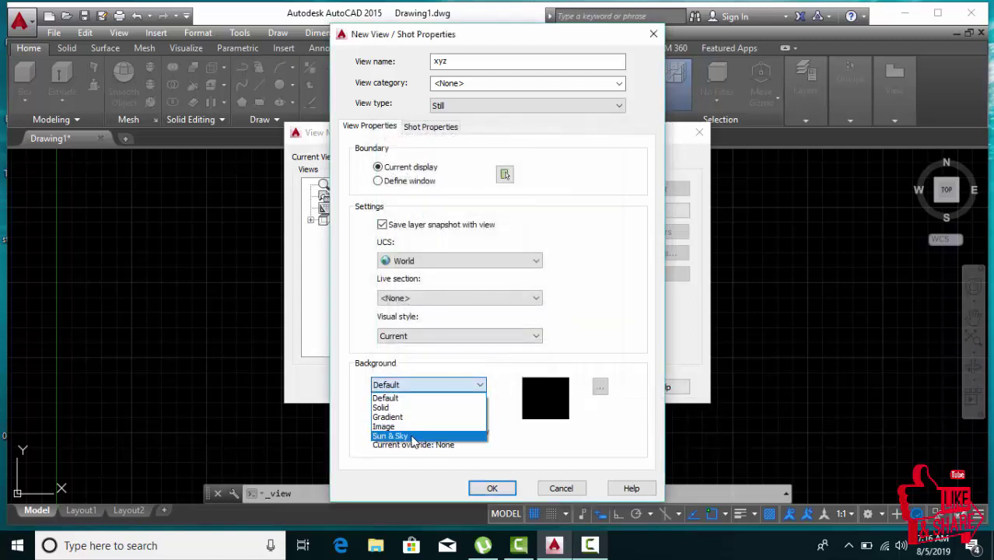
left_click(392, 426)
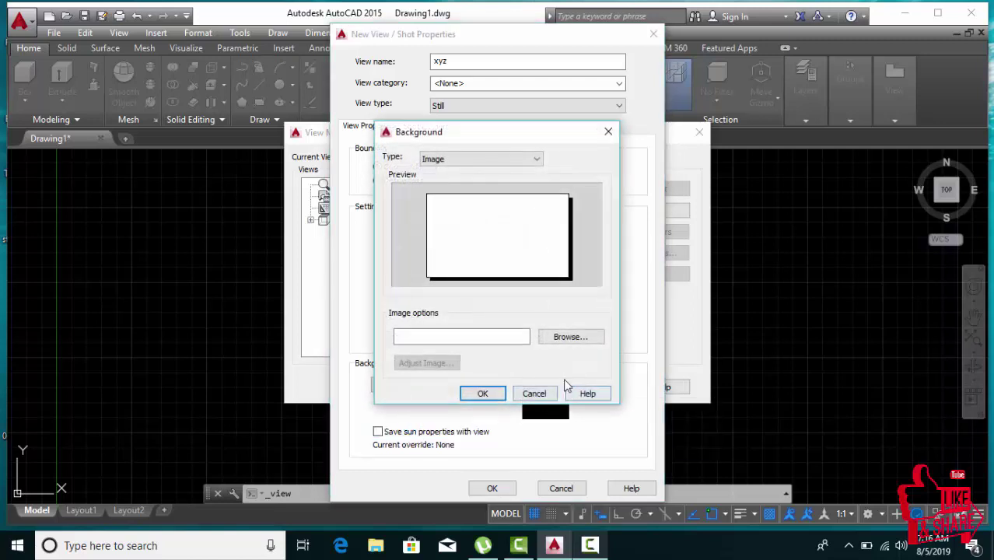
Step: Load photo 110602_0093 from F:\10.3ds max plans\3DS MAX MATERIAL\maps BACKGROUND\backgrounds
left_click(567, 340)
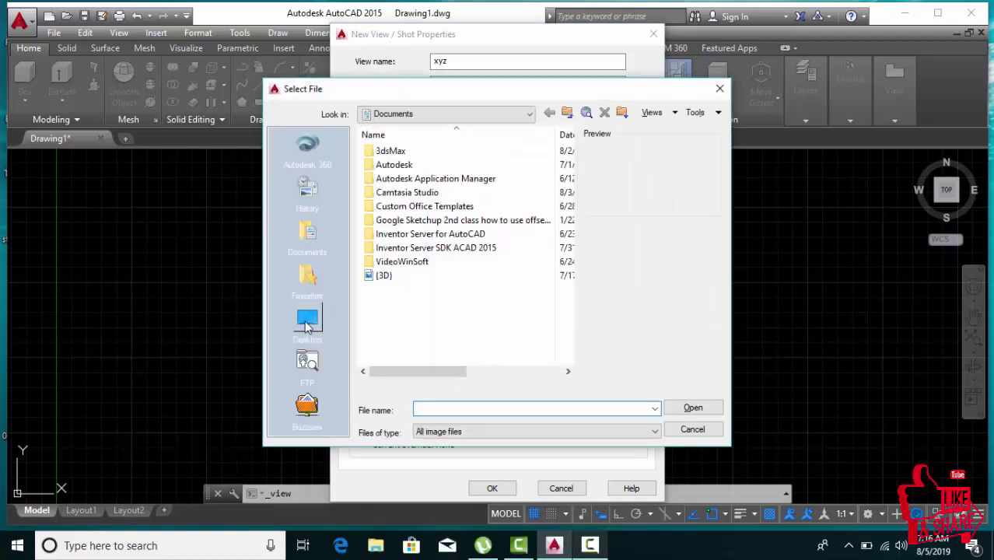
left_click(307, 321)
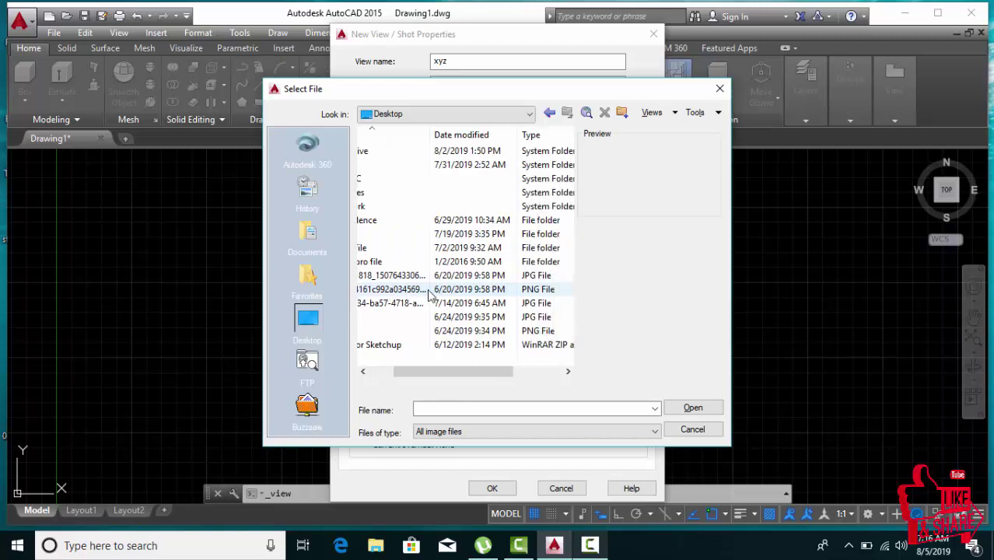
scroll(394, 290, "left", 3)
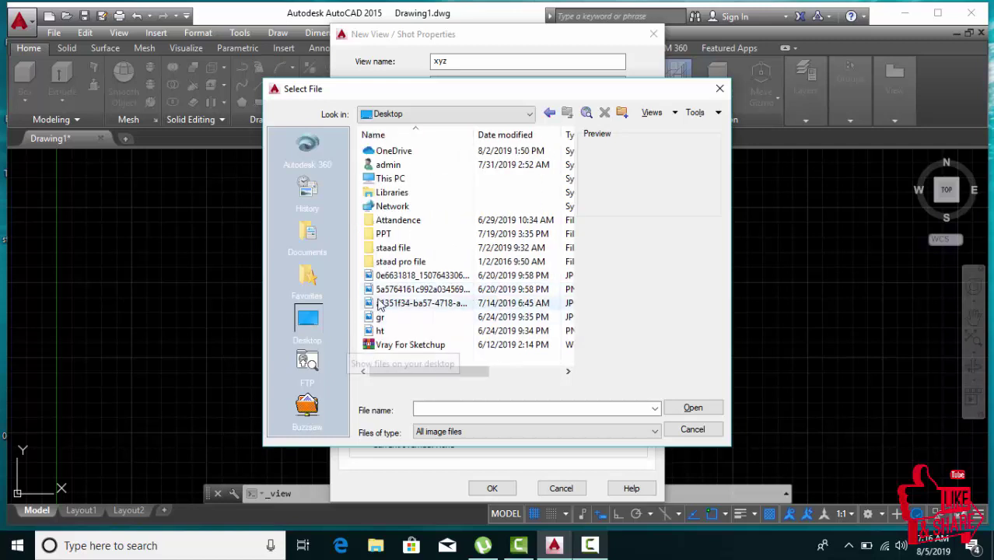
double_click(392, 178)
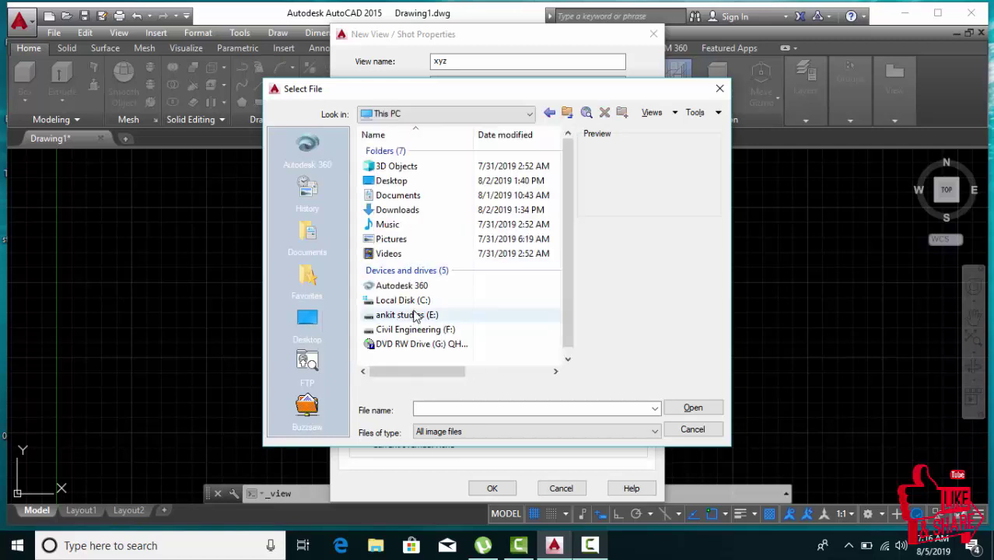
double_click(412, 330)
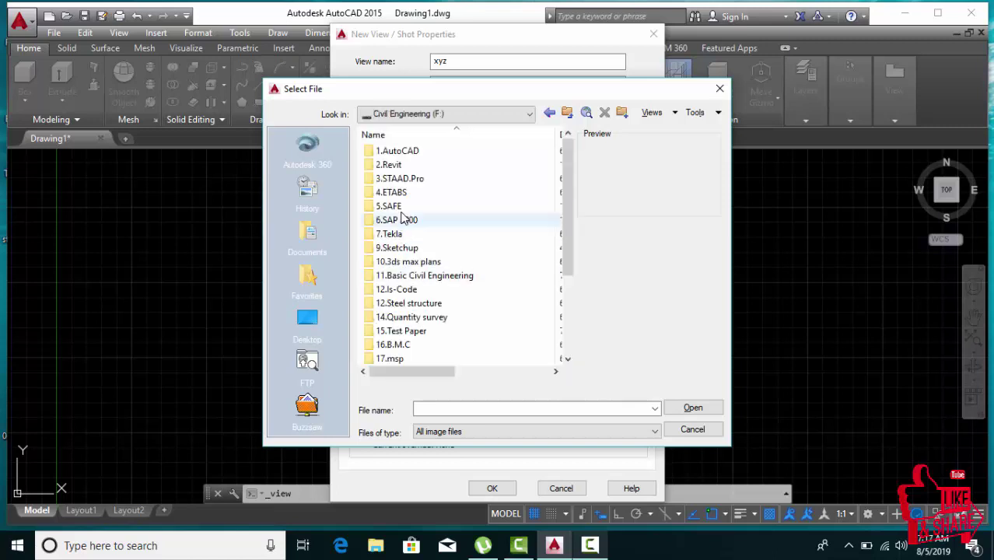
left_click(404, 263)
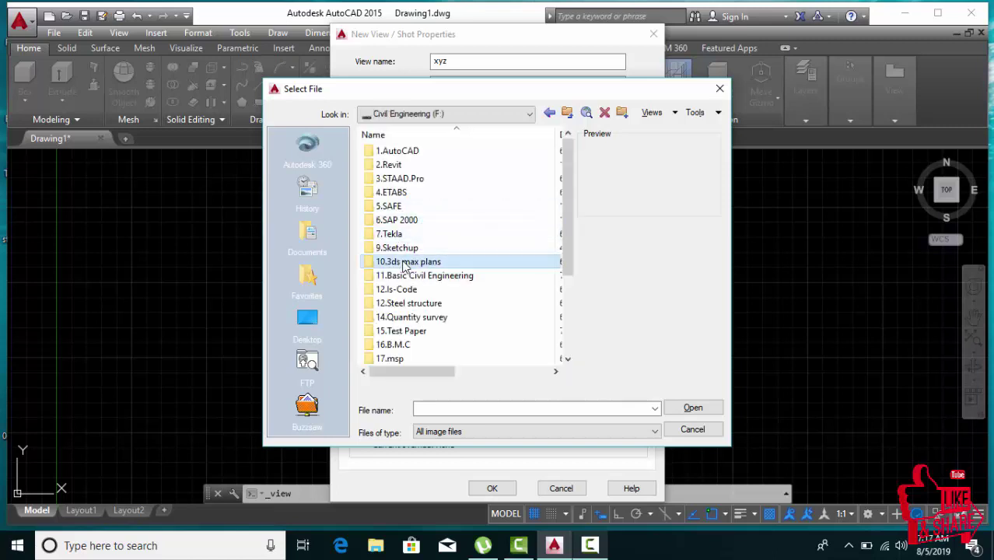
double_click(404, 263)
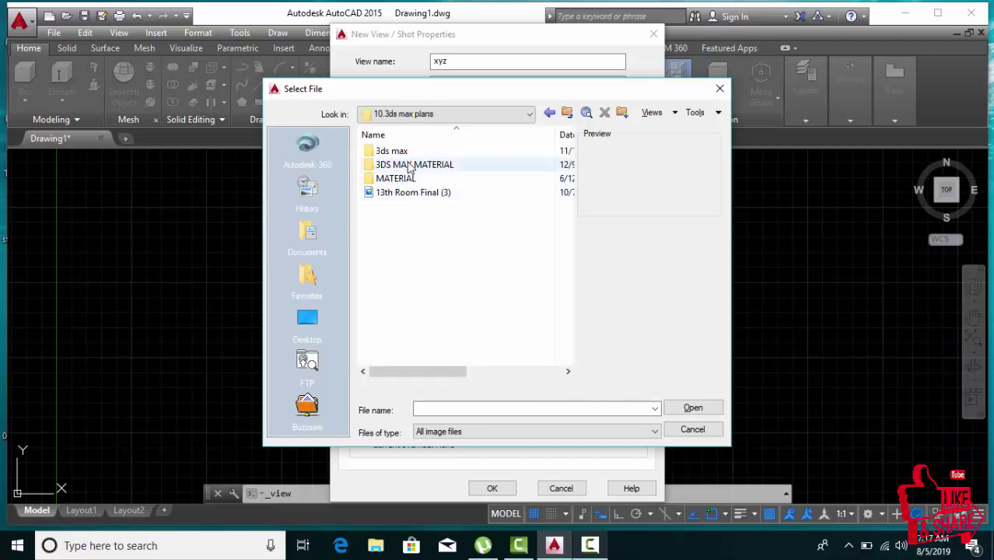
double_click(410, 166)
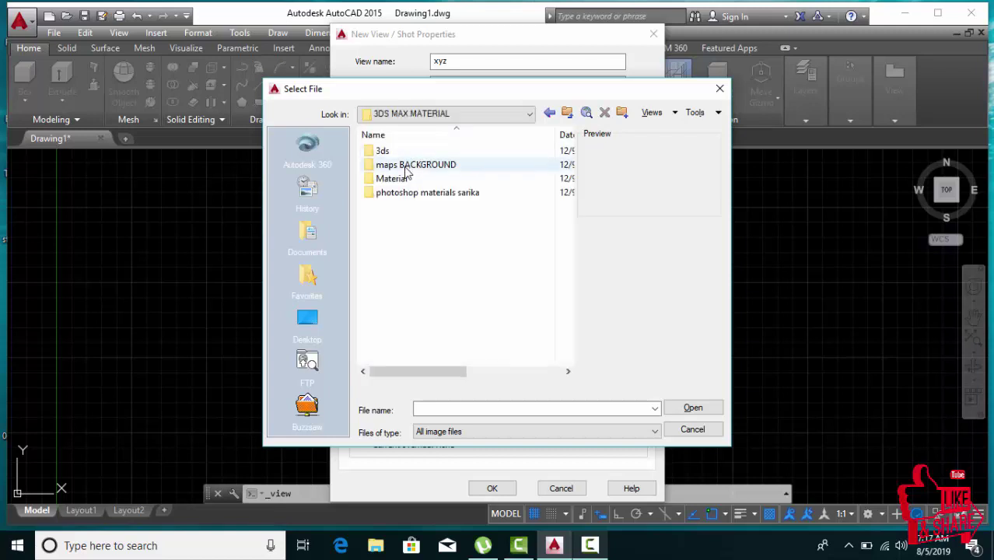
double_click(406, 168)
left_click(405, 163)
double_click(407, 163)
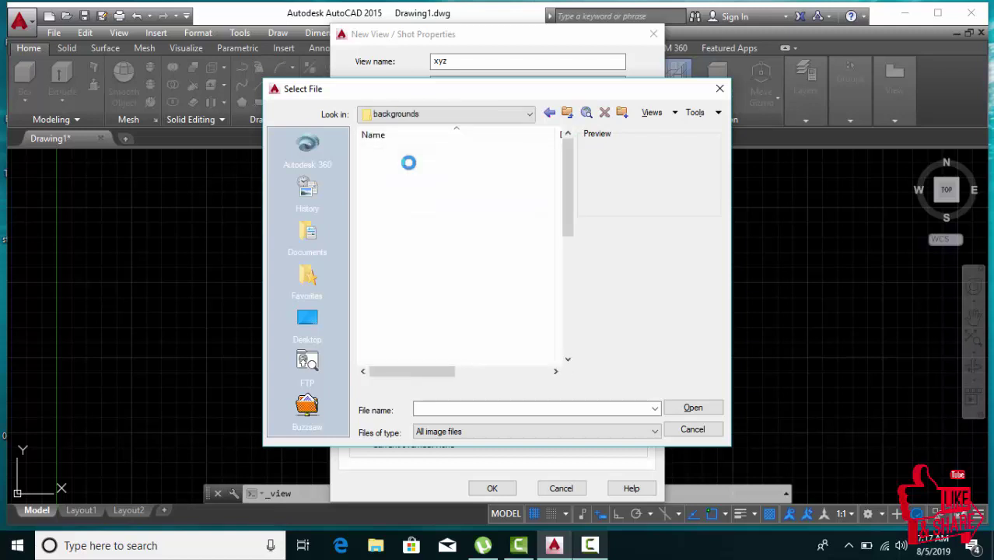
left_click(408, 165)
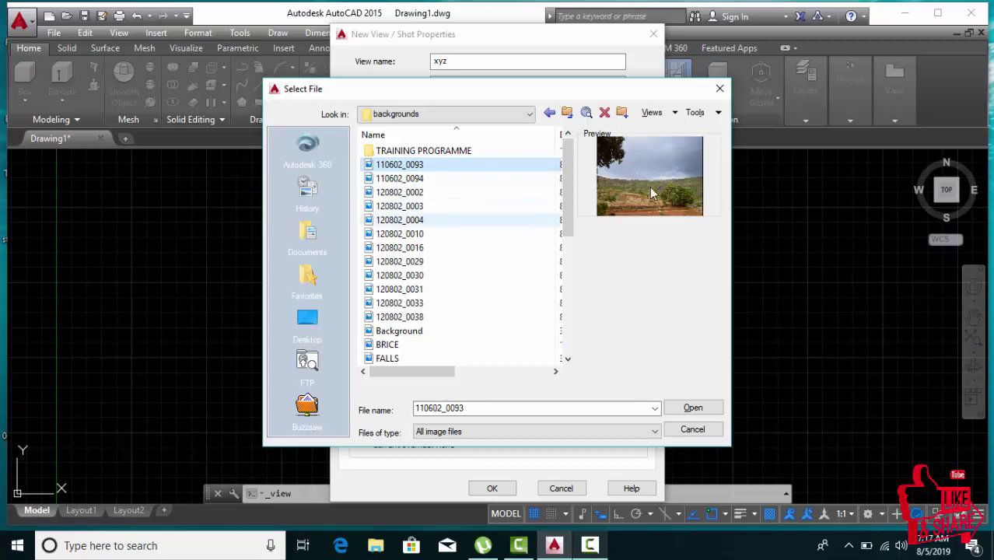
left_click(693, 407)
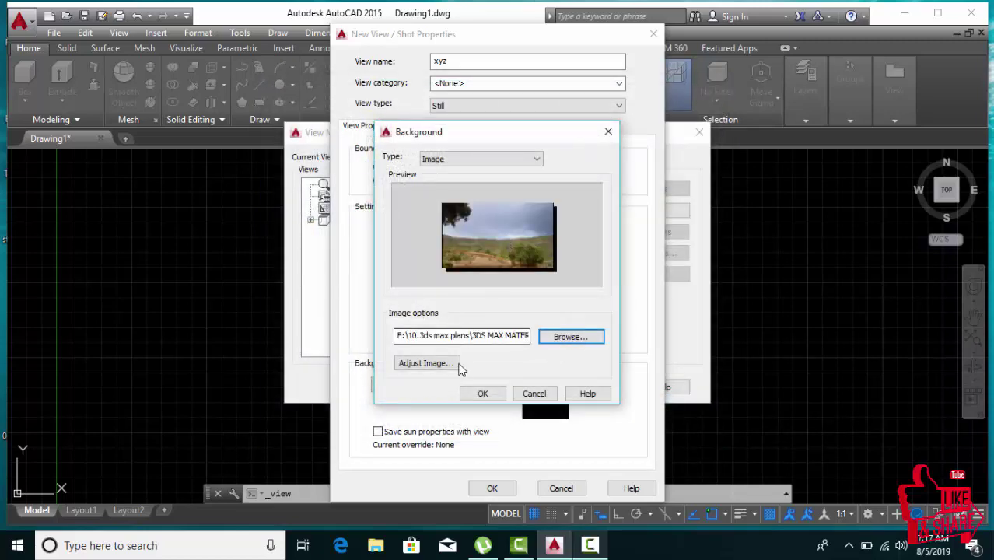
Step: Offset the photo to X 171, Y -83, set scale 1.0, and accept the image background
left_click(446, 364)
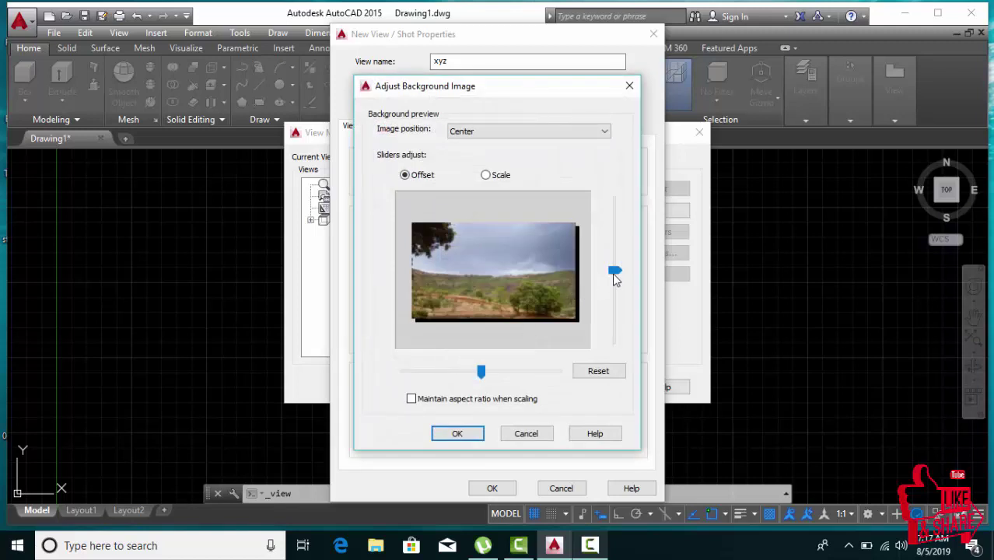
left_click_drag(614, 277, 615, 278)
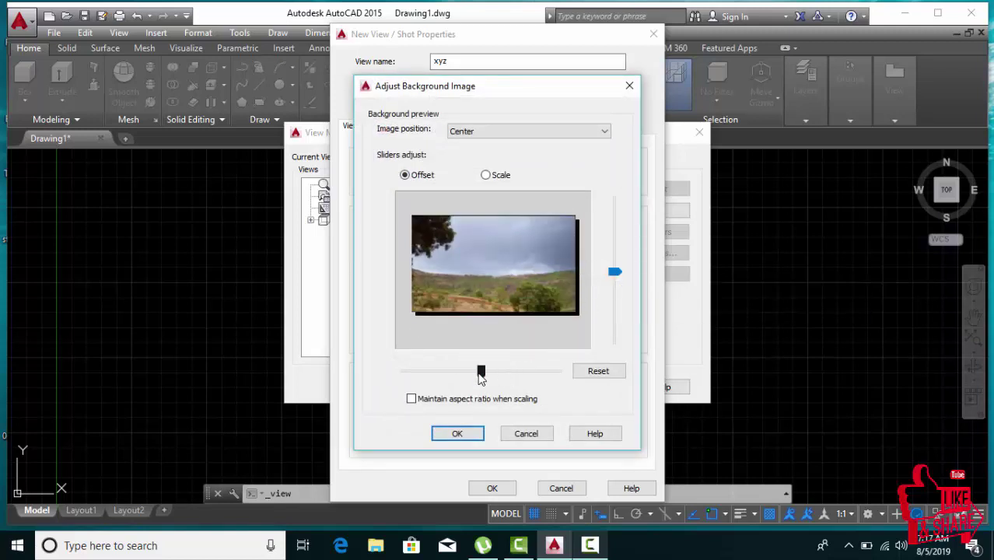
mouse_move(481, 372)
left_mouse_down()
mouse_move(491, 376)
mouse_move(482, 376)
left_mouse_up()
left_click_drag(614, 272, 613, 267)
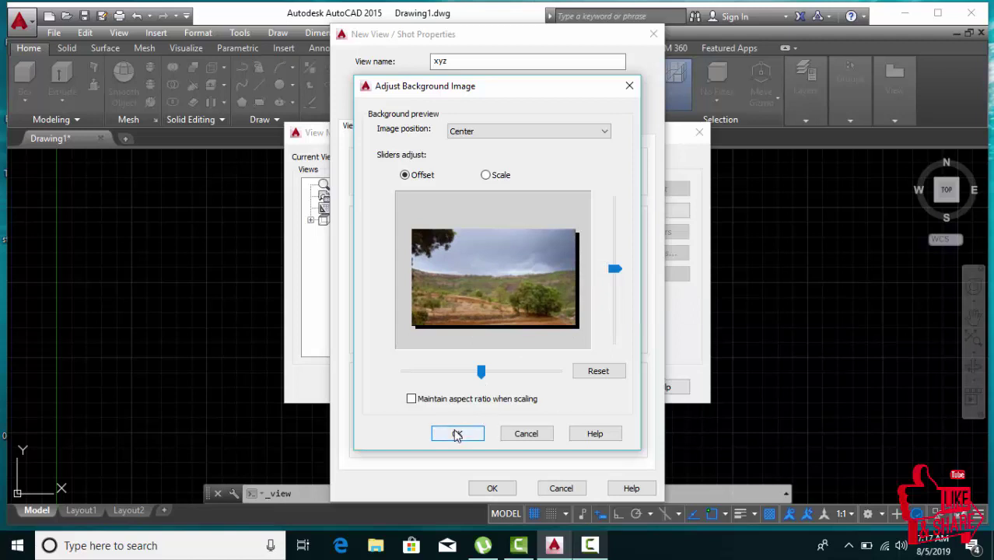
left_click(487, 176)
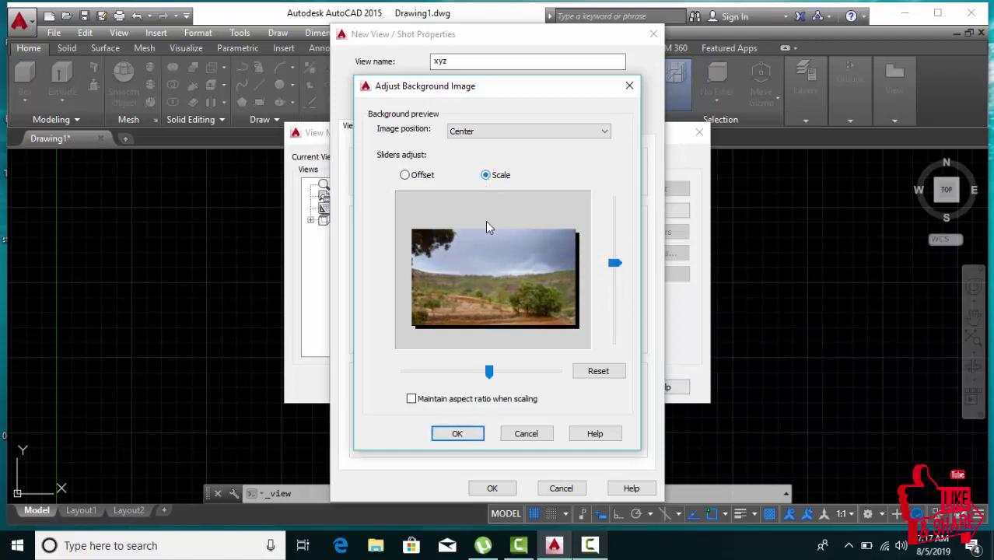
left_click_drag(614, 268, 616, 270)
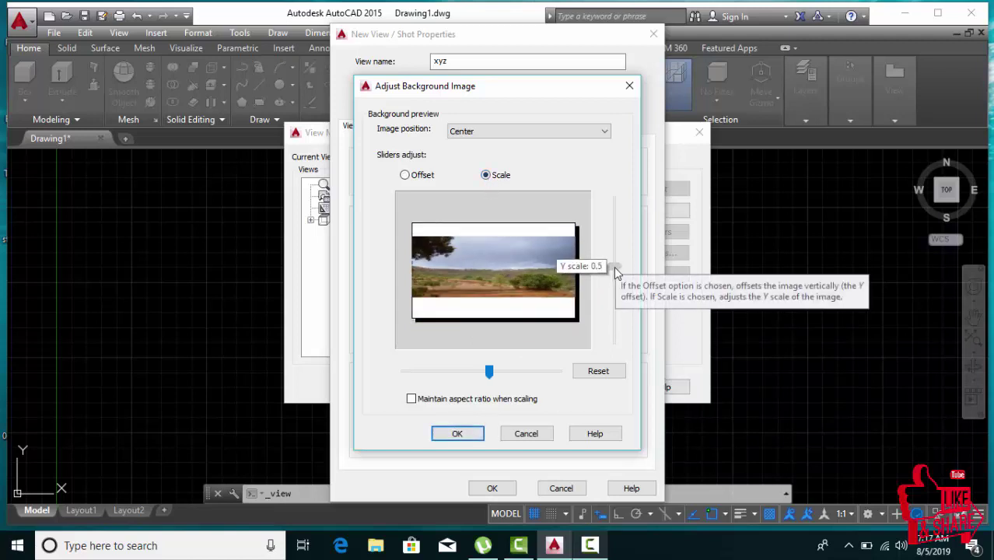
left_click(459, 434)
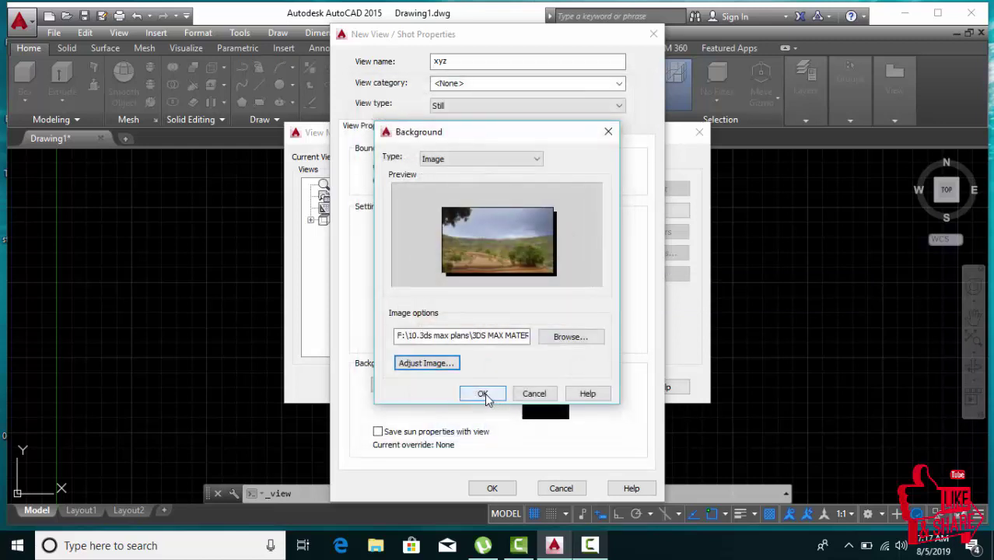
left_click(483, 395)
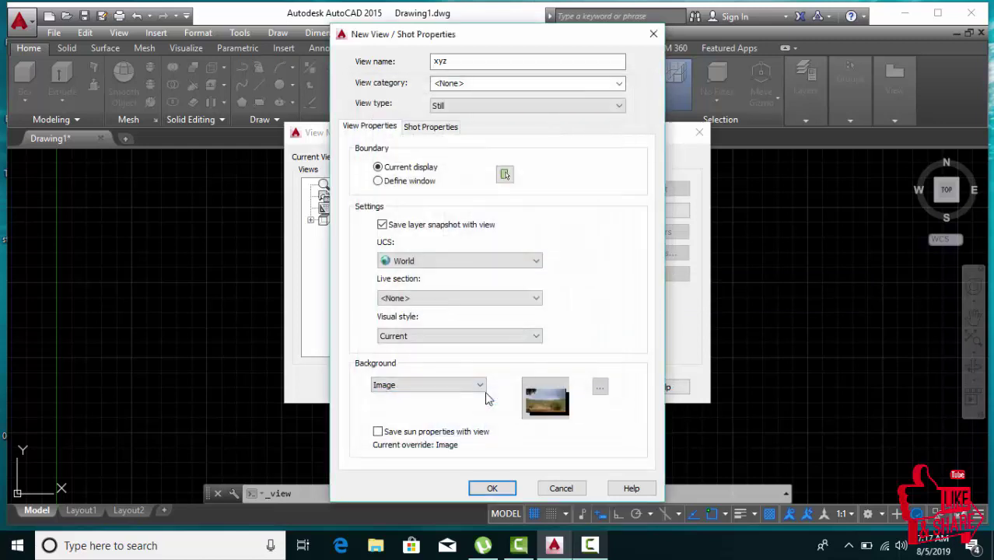
Step: Save the new view xyz and close the View Manager
left_click(493, 488)
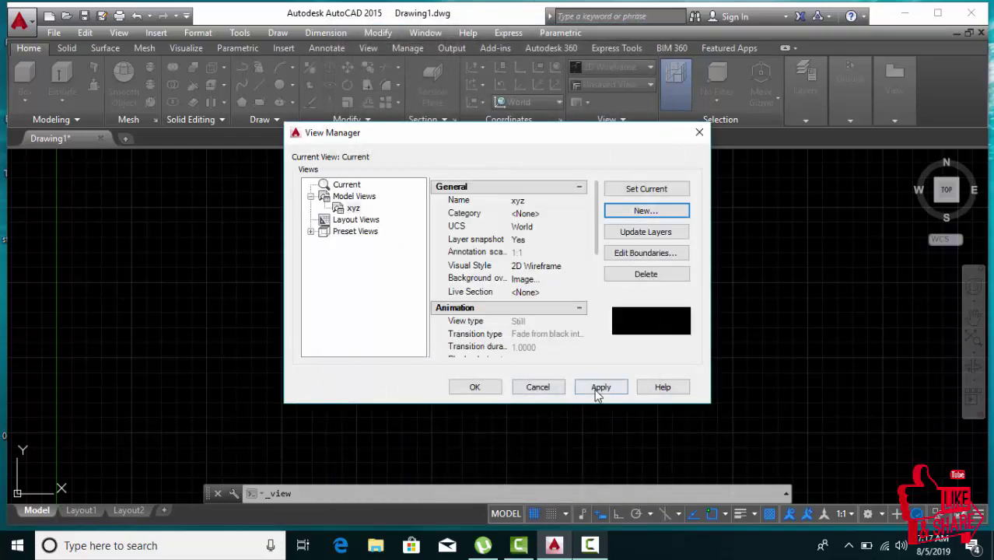
left_click(598, 394)
left_click(473, 389)
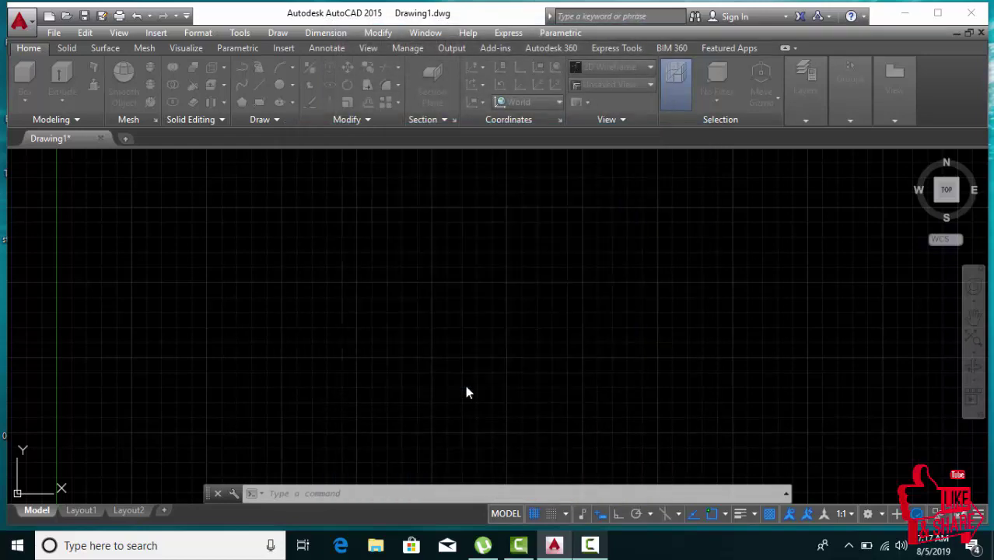
Step: Display the viewport in the Realistic visual style and turn off the grid
middle_click_drag(535, 294, 444, 330)
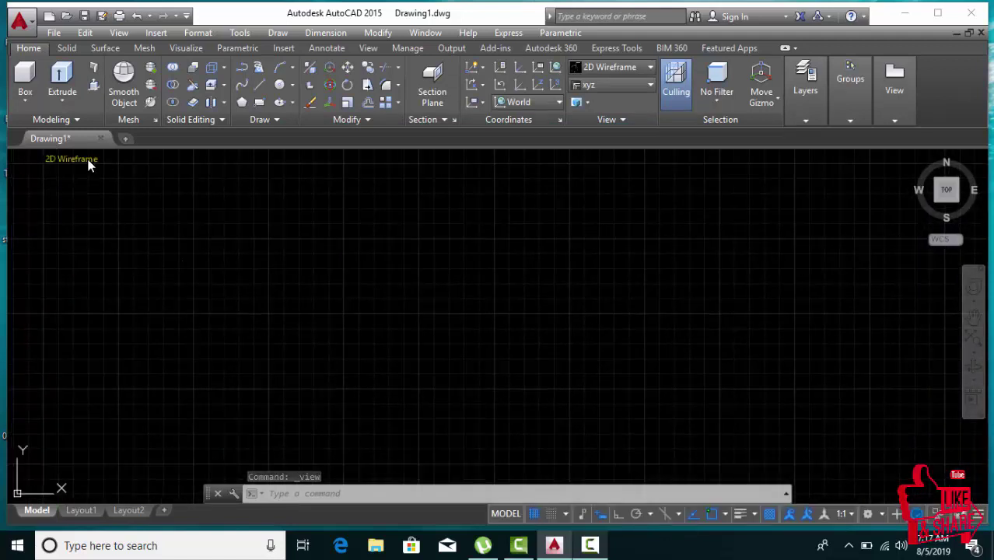
left_click(88, 160)
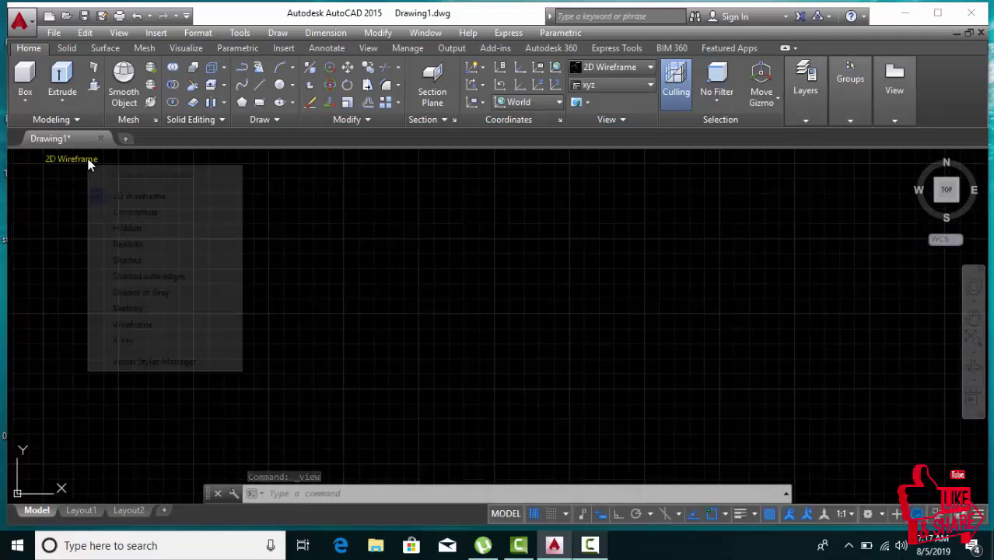
left_click(116, 243)
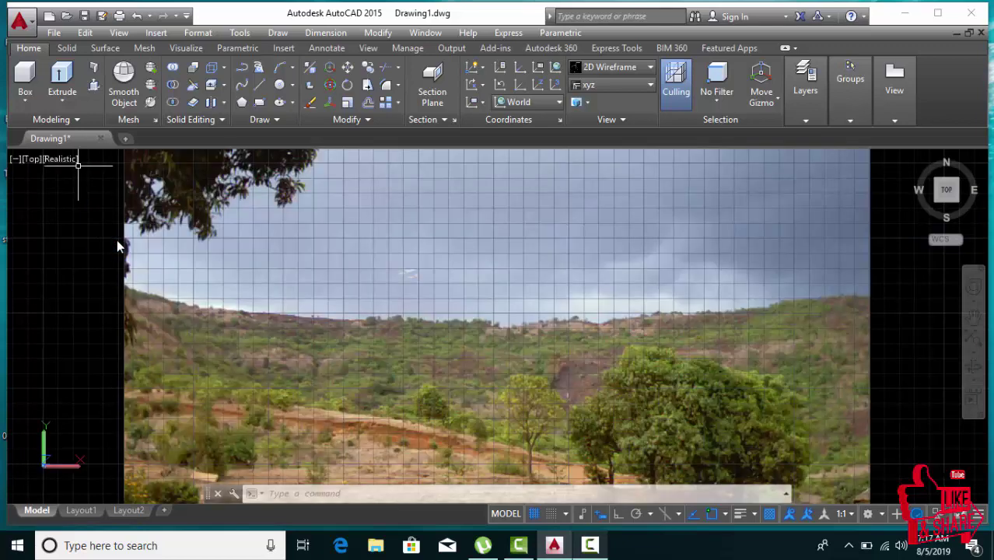
left_click(533, 515)
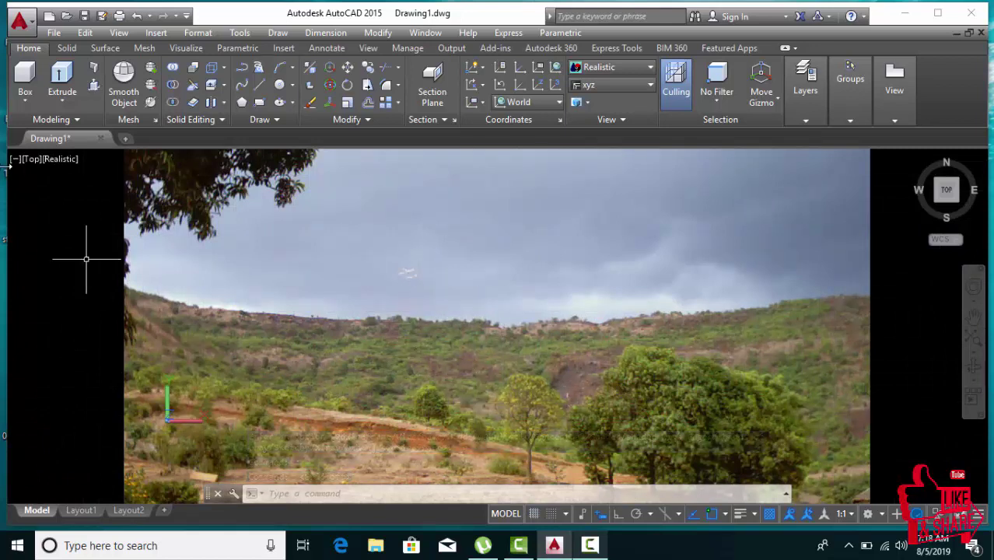
left_click(32, 161)
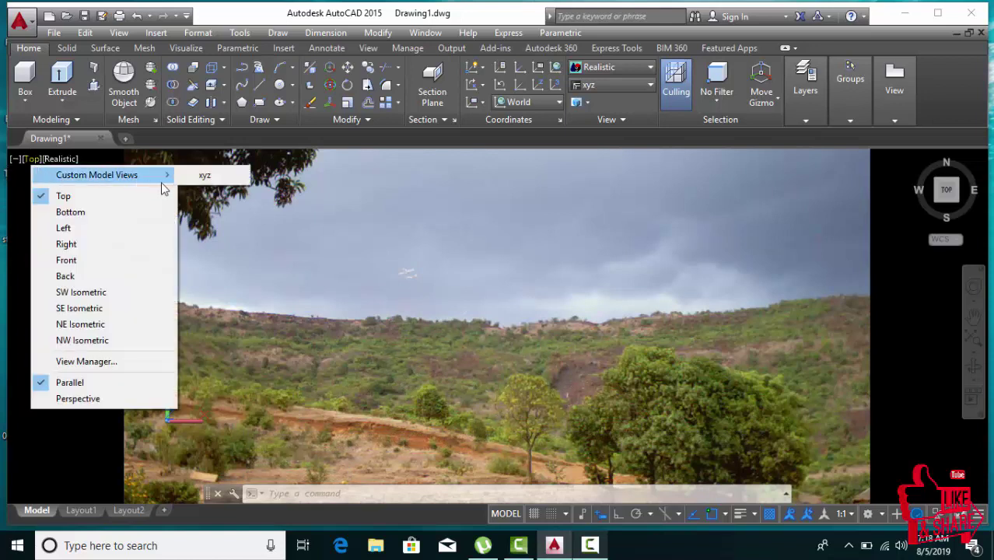
Step: Restore view xyz from Custom Model Views and set its visual style to Realistic
left_click(210, 175)
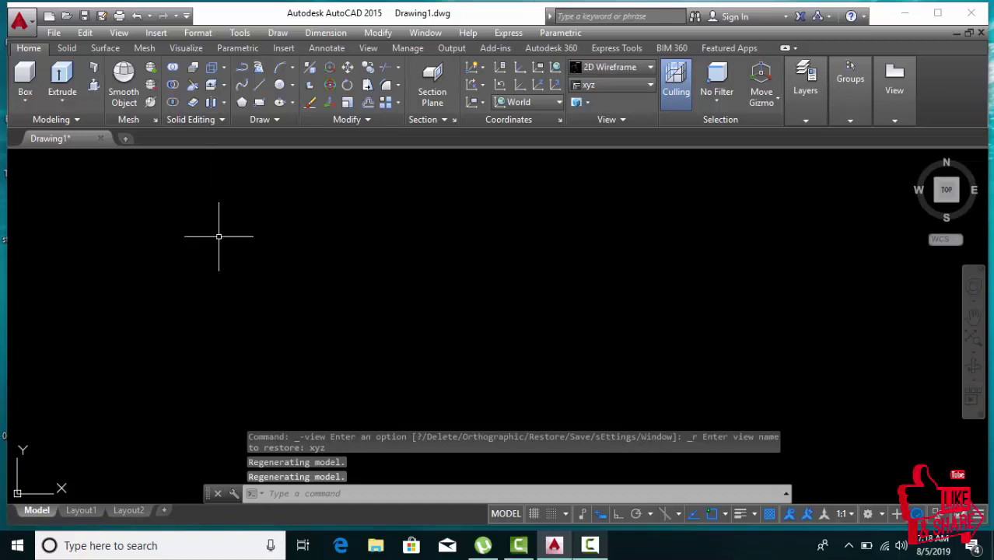
scroll(218, 237, "down", 1)
scroll(206, 238, "up", 1)
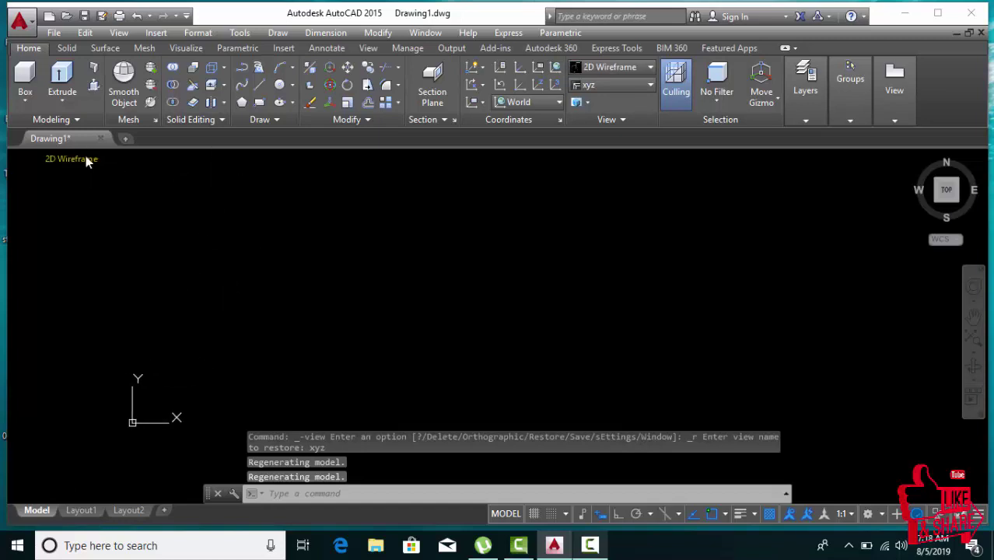
left_click(86, 158)
left_click(128, 244)
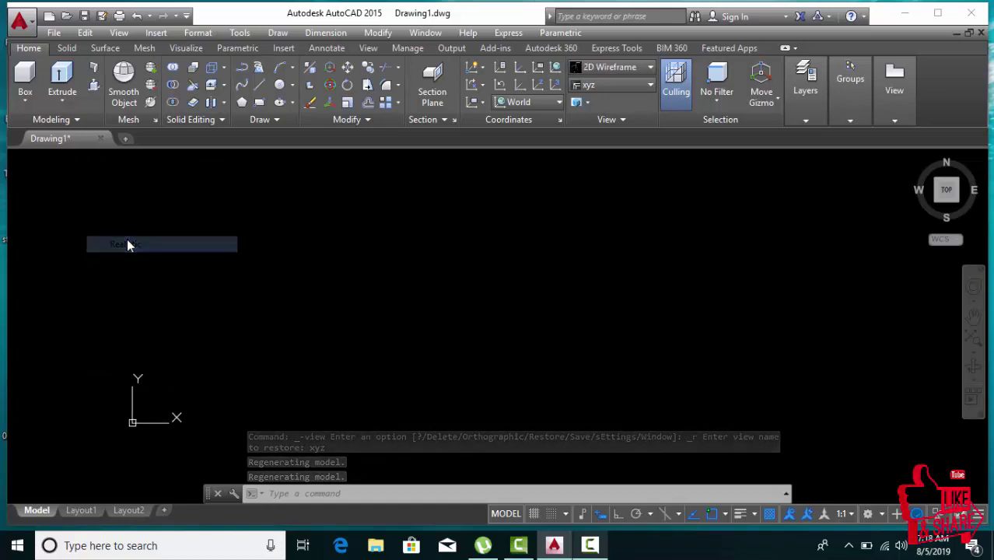